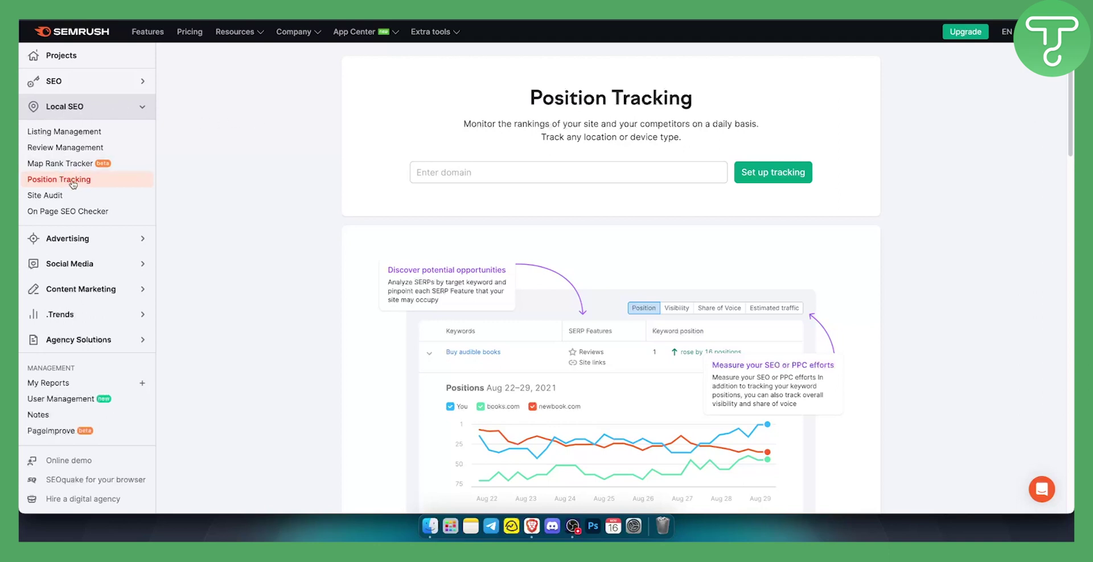
{"action": "left_click", "coordinate": [445, 173]}
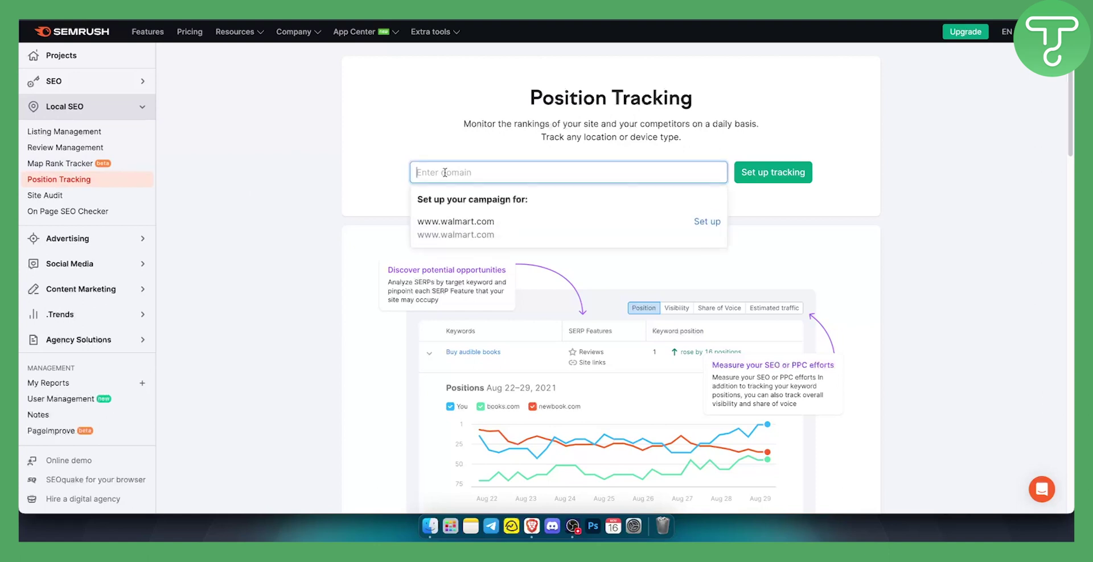
{"action": "left_click", "coordinate": [470, 228]}
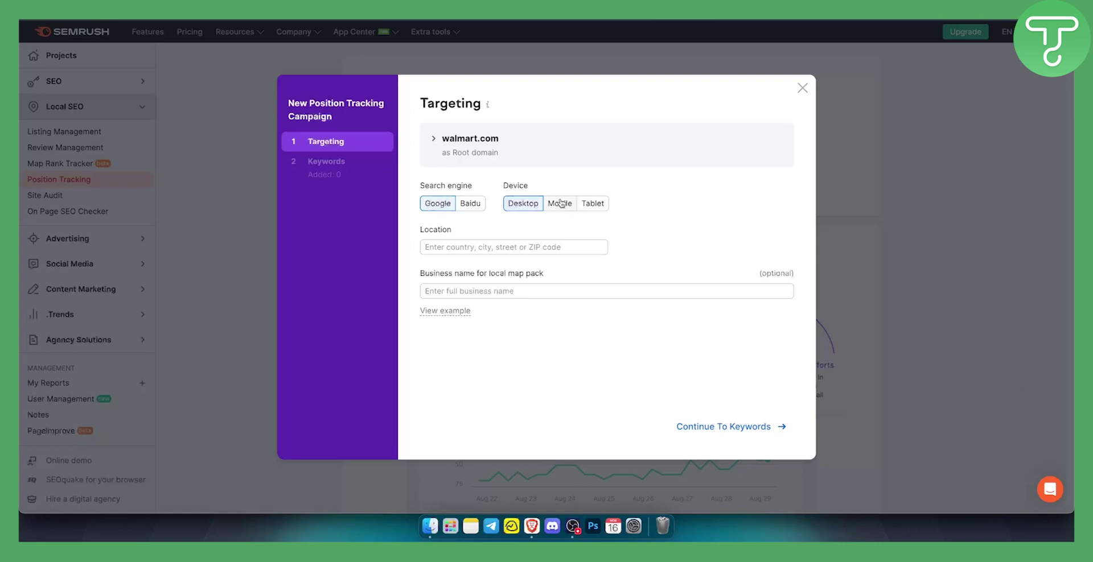
{"action": "left_click", "coordinate": [472, 249]}
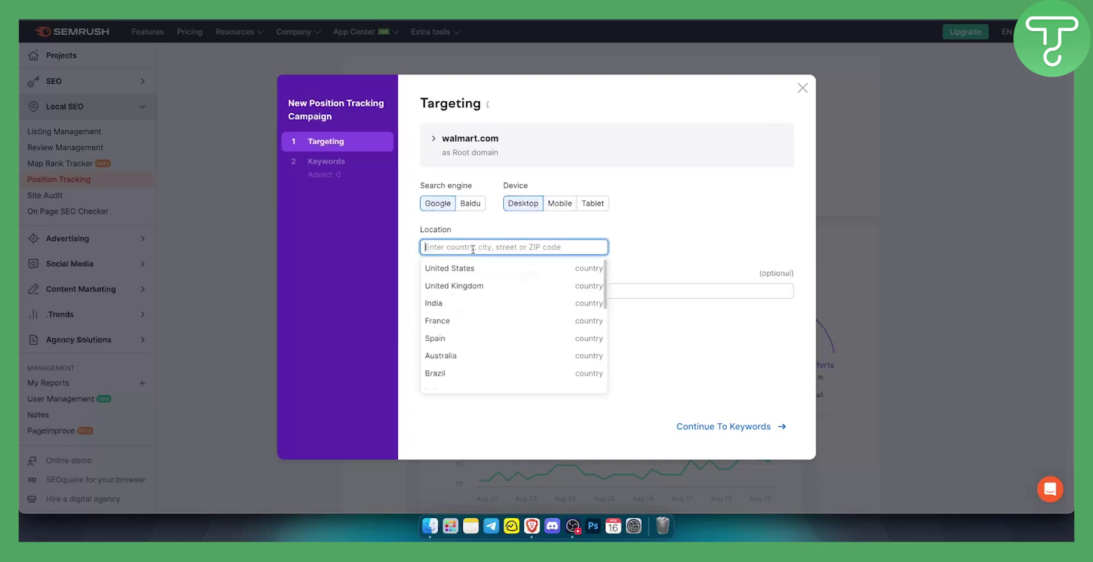
{"action": "left_click", "coordinate": [469, 268]}
{"action": "left_click", "coordinate": [510, 248]}
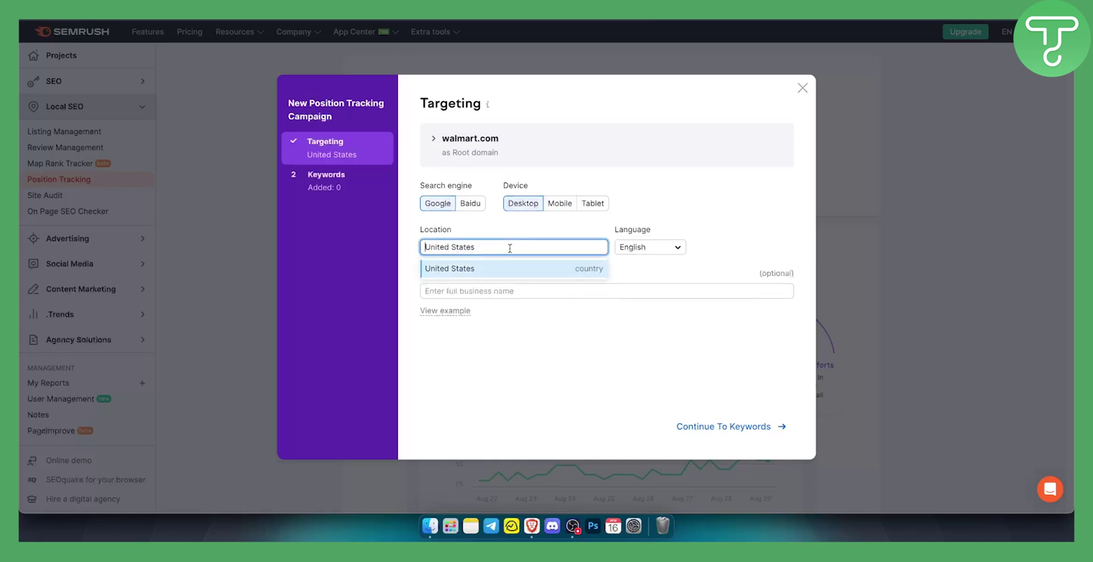
{"action": "left_click", "coordinate": [486, 269]}
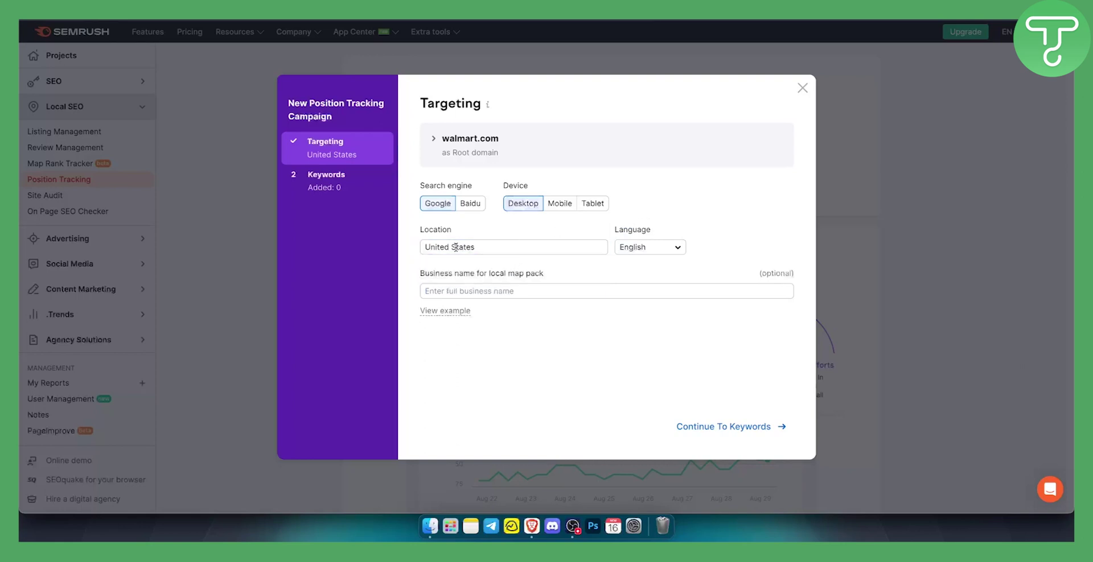
Enter WALMART as the business name for the local map pack and continue to the campaign's keywords
{"action": "left_click", "coordinate": [480, 291]}
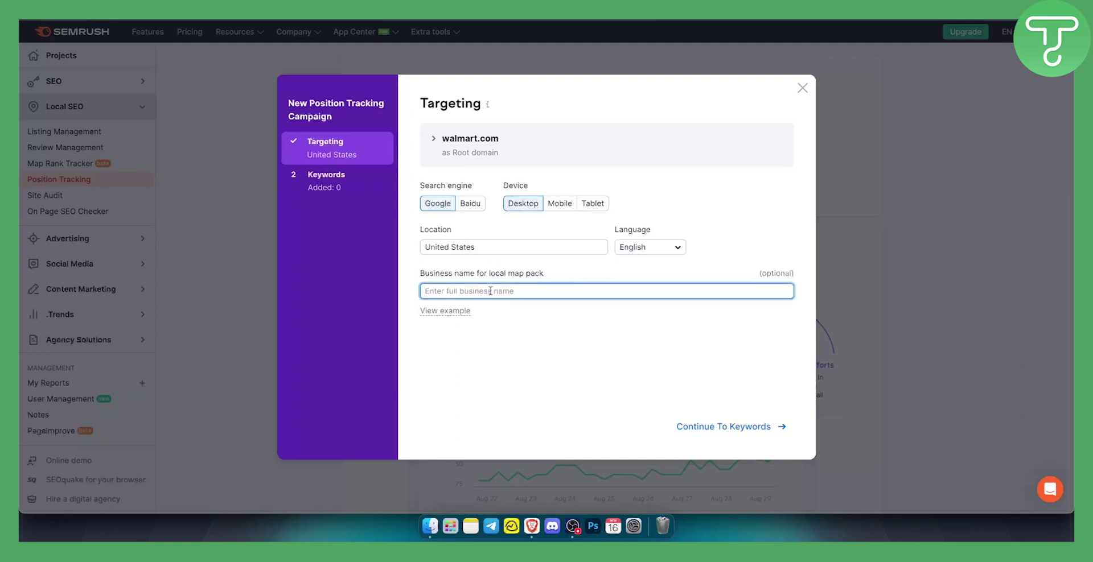
{"action": "left_click", "coordinate": [451, 317]}
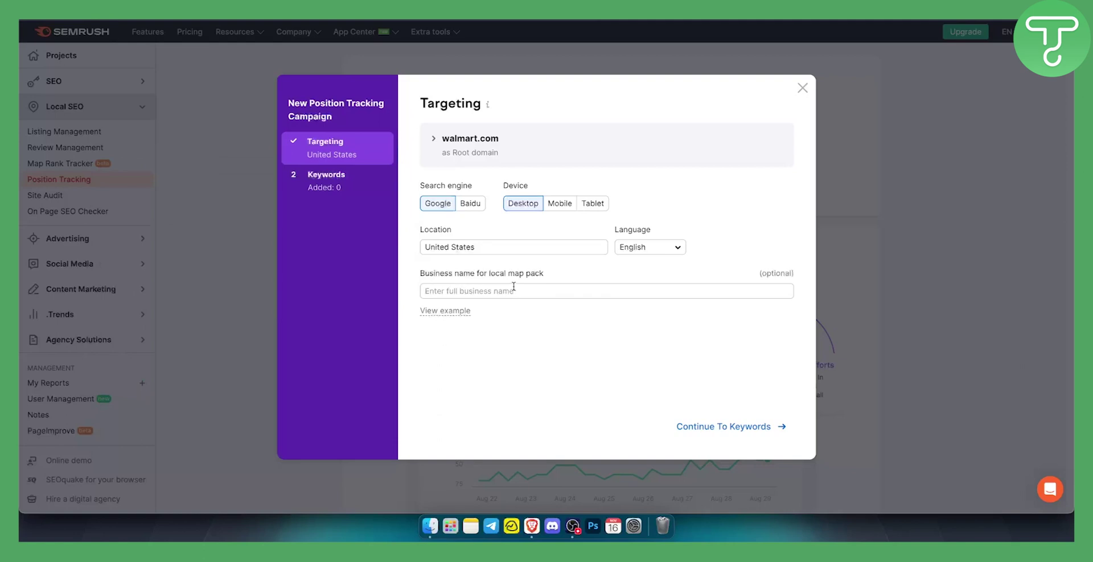
{"action": "left_click", "coordinate": [482, 295]}
{"action": "type", "text": "WALMART"}
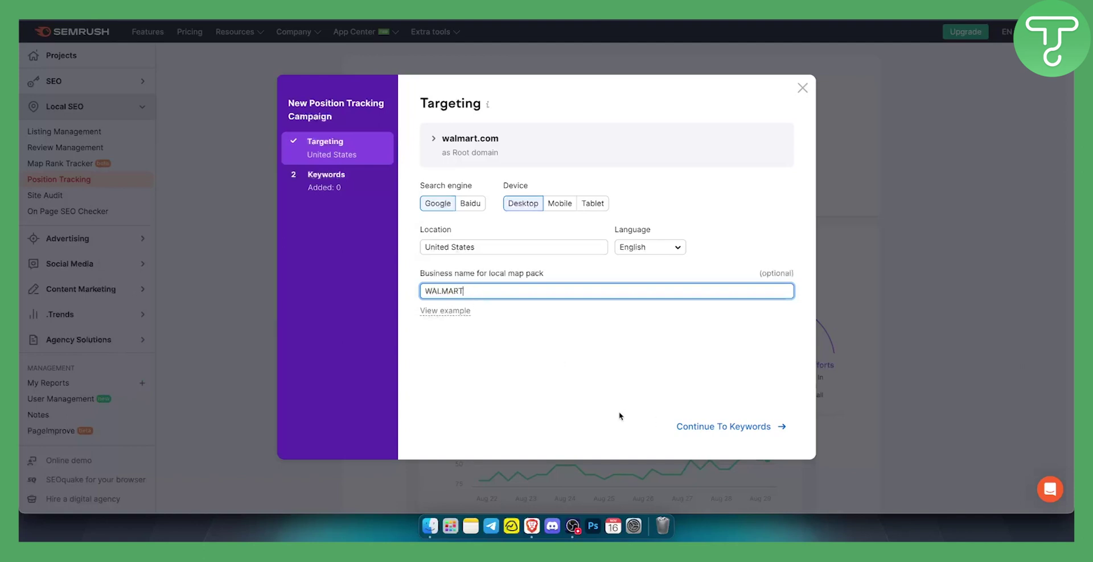
{"action": "left_click", "coordinate": [714, 425]}
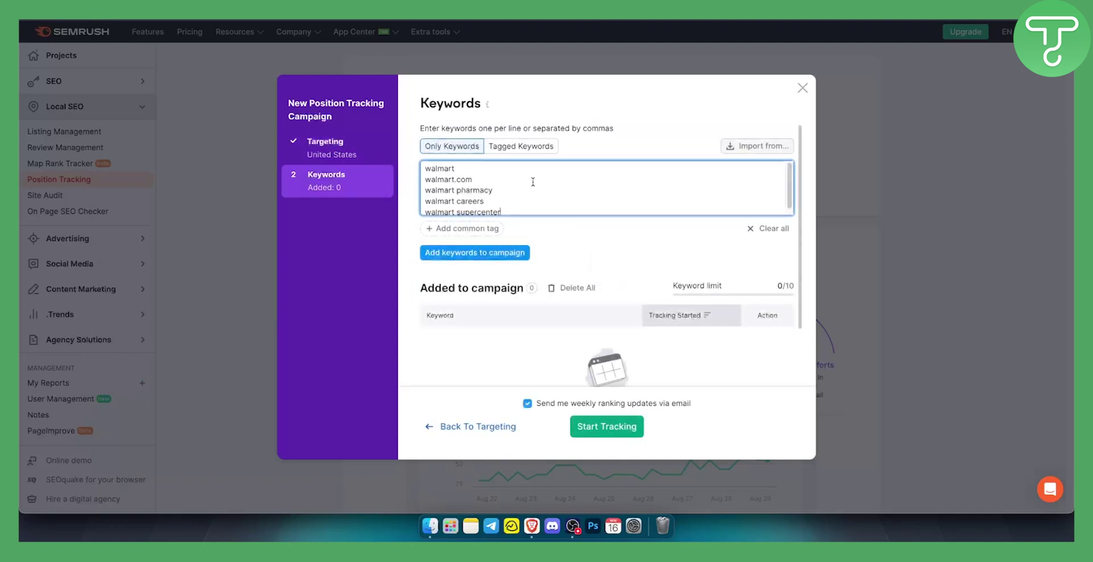
Review the prefilled Walmart keywords and start tracking the campaign with weekly ranking updates by email left on
{"action": "scroll", "coordinate": [501, 182], "scroll_direction": "down", "scroll_amount": 1}
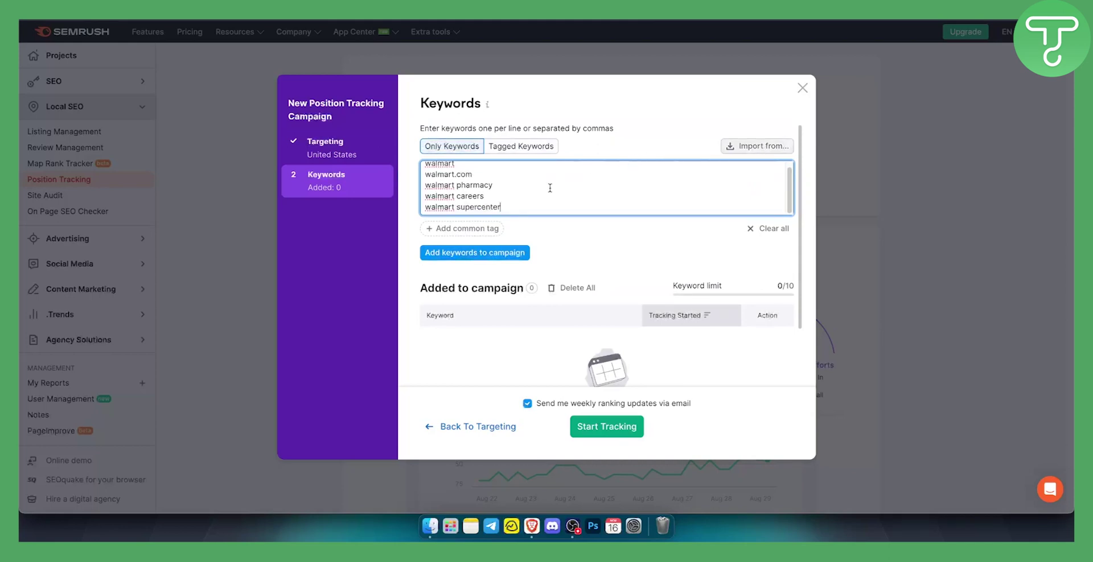
{"action": "scroll", "coordinate": [547, 188], "scroll_direction": "up", "scroll_amount": 1}
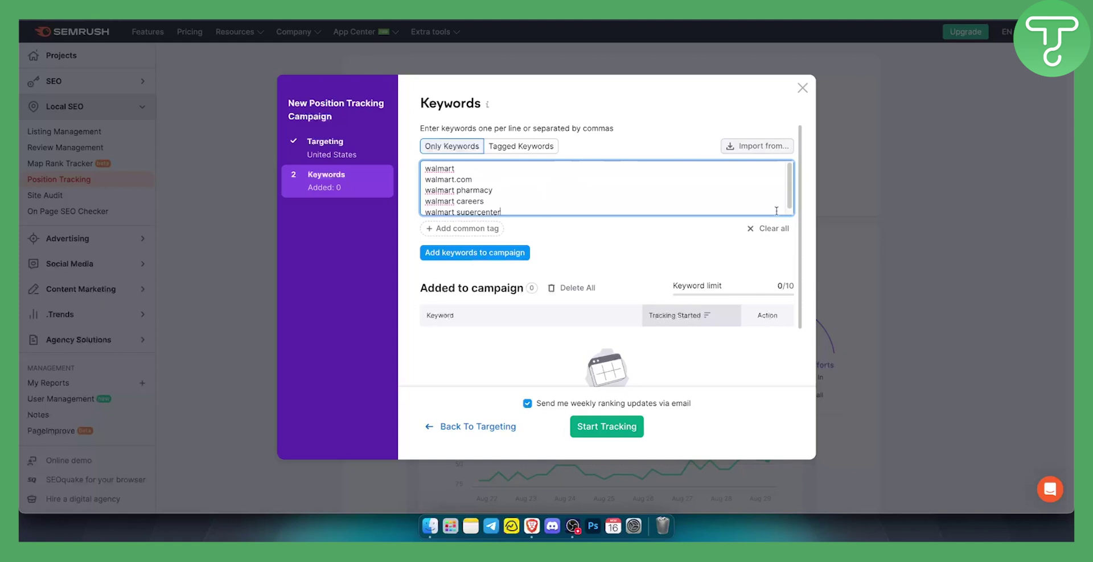
{"action": "scroll", "coordinate": [484, 176], "scroll_direction": "down", "scroll_amount": 1}
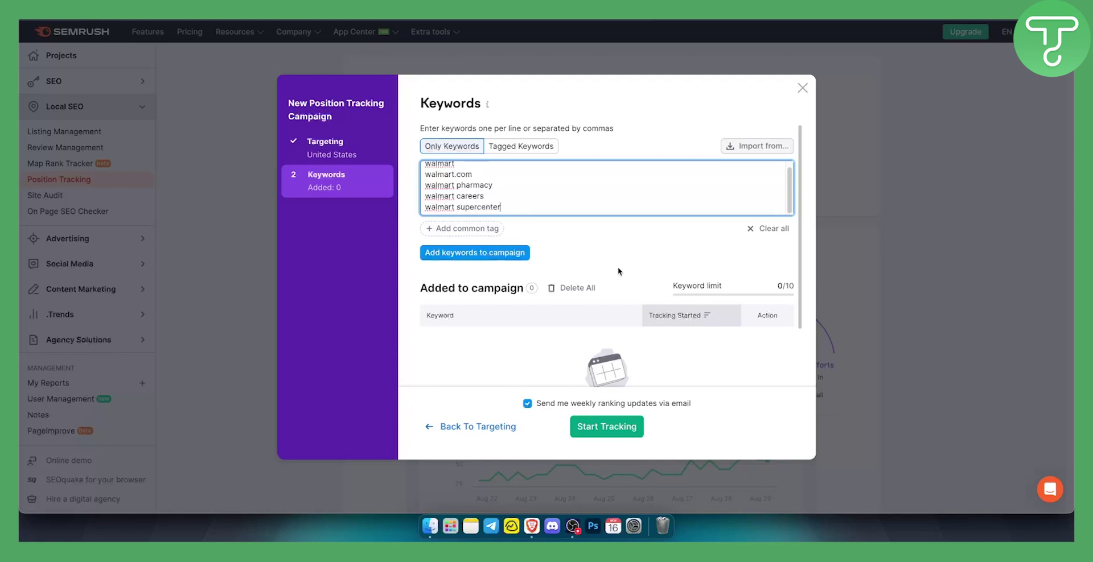
{"action": "left_click", "coordinate": [605, 432]}
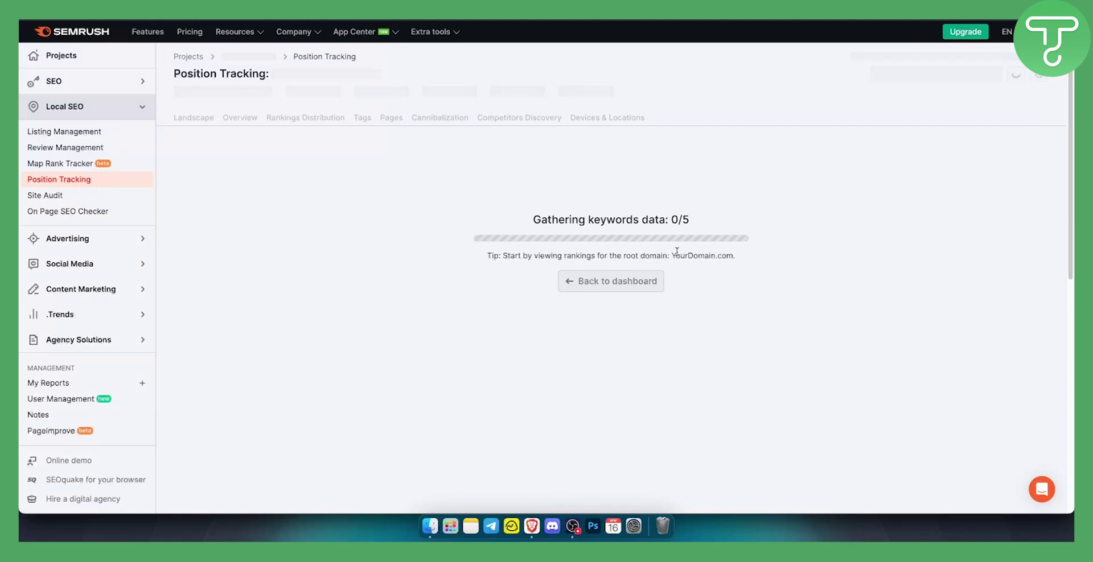
{"action": "left_click_drag", "start_coordinate": [673, 255], "coordinate": [754, 263]}
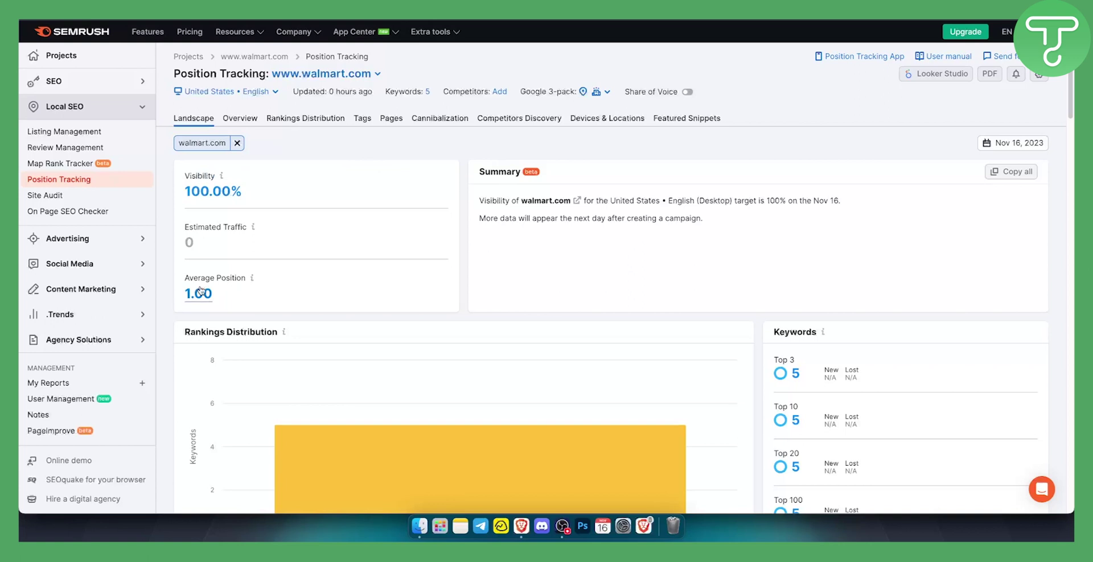
Examine the Landscape report's visibility, average position, rankings distribution, top keywords, tags and competitor sections for walmart.com
{"action": "mouse_move", "coordinate": [252, 278]}
{"action": "scroll", "coordinate": [441, 299], "scroll_direction": "down", "scroll_amount": 2}
{"action": "scroll", "coordinate": [306, 290], "scroll_direction": "down", "scroll_amount": 1}
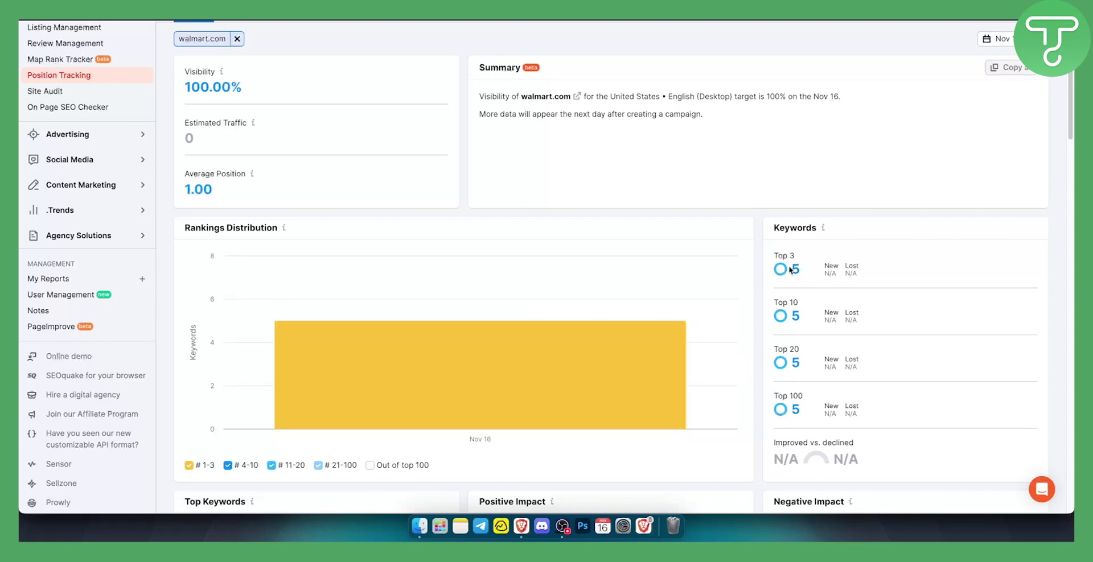
{"action": "scroll", "coordinate": [762, 273], "scroll_direction": "down", "scroll_amount": 5}
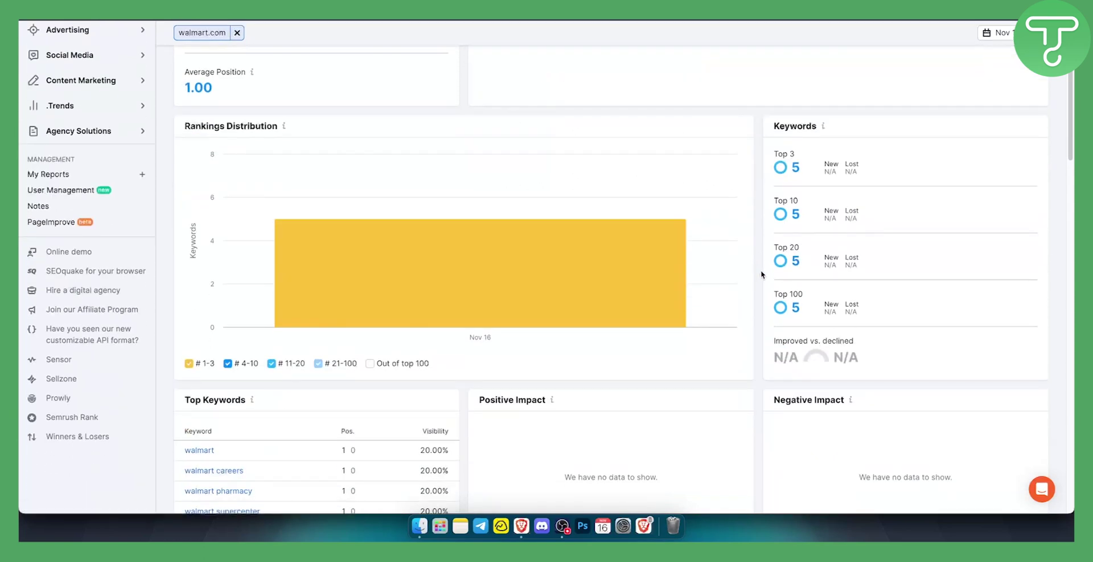
{"action": "scroll", "coordinate": [410, 361], "scroll_direction": "down", "scroll_amount": 1}
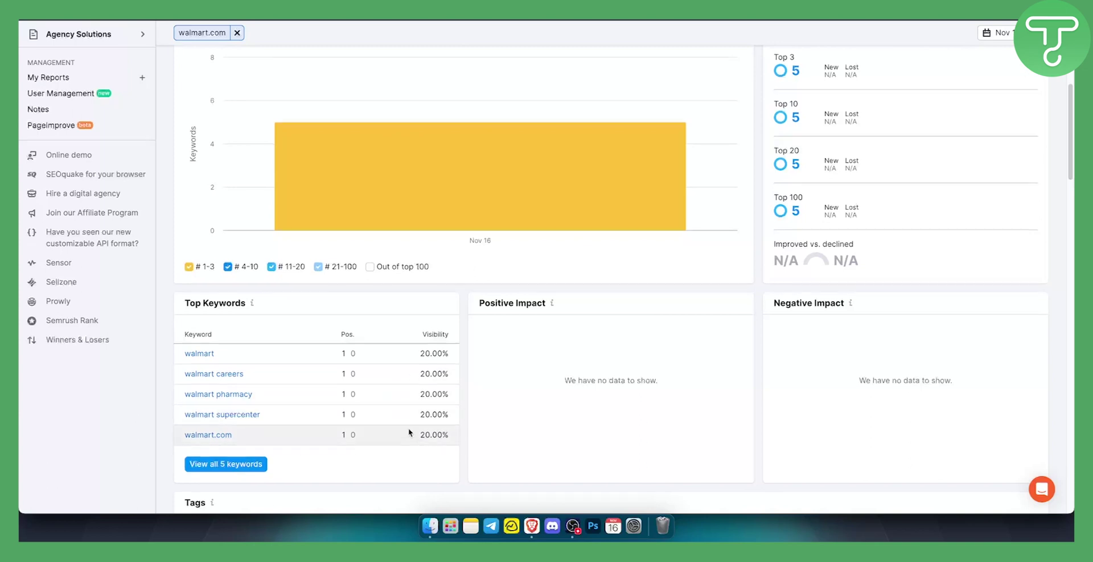
{"action": "scroll", "coordinate": [409, 427], "scroll_direction": "down", "scroll_amount": 5}
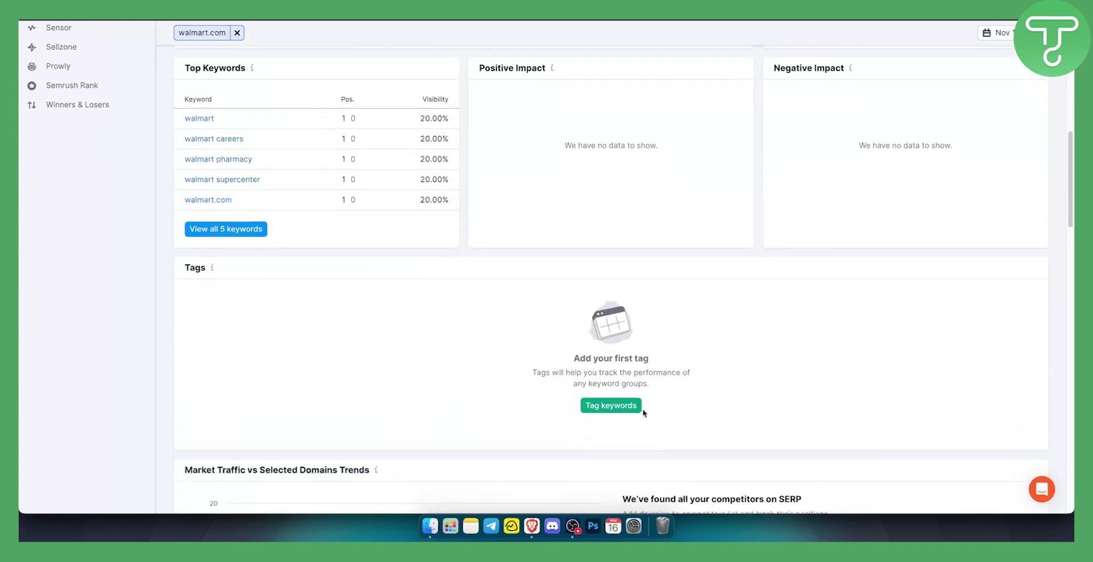
{"action": "scroll", "coordinate": [509, 390], "scroll_direction": "down", "scroll_amount": 3}
{"action": "scroll", "coordinate": [509, 389], "scroll_direction": "down", "scroll_amount": 2}
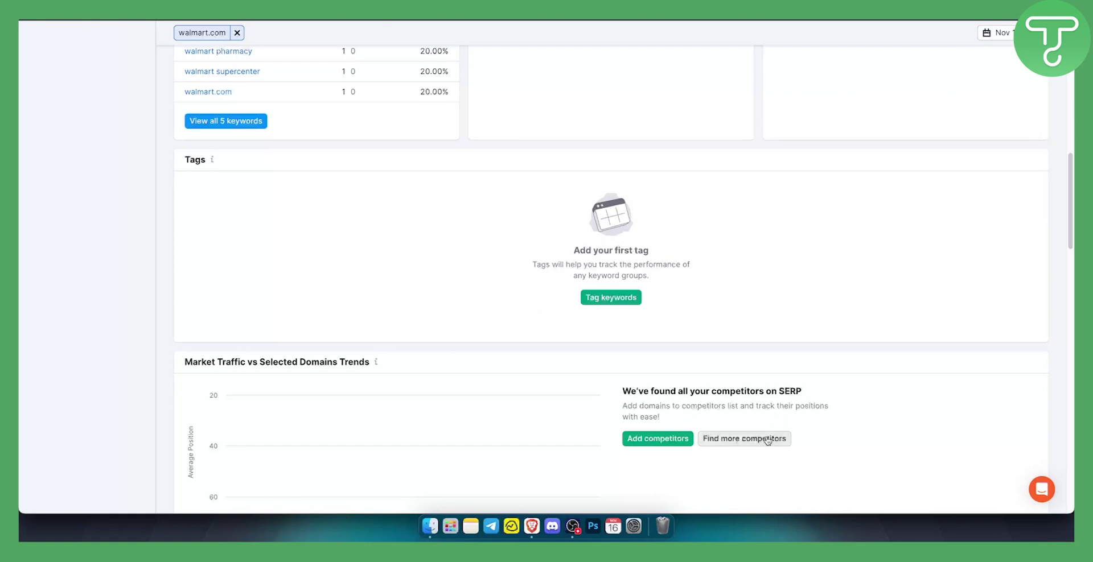
{"action": "scroll", "coordinate": [489, 387], "scroll_direction": "up", "scroll_amount": 4}
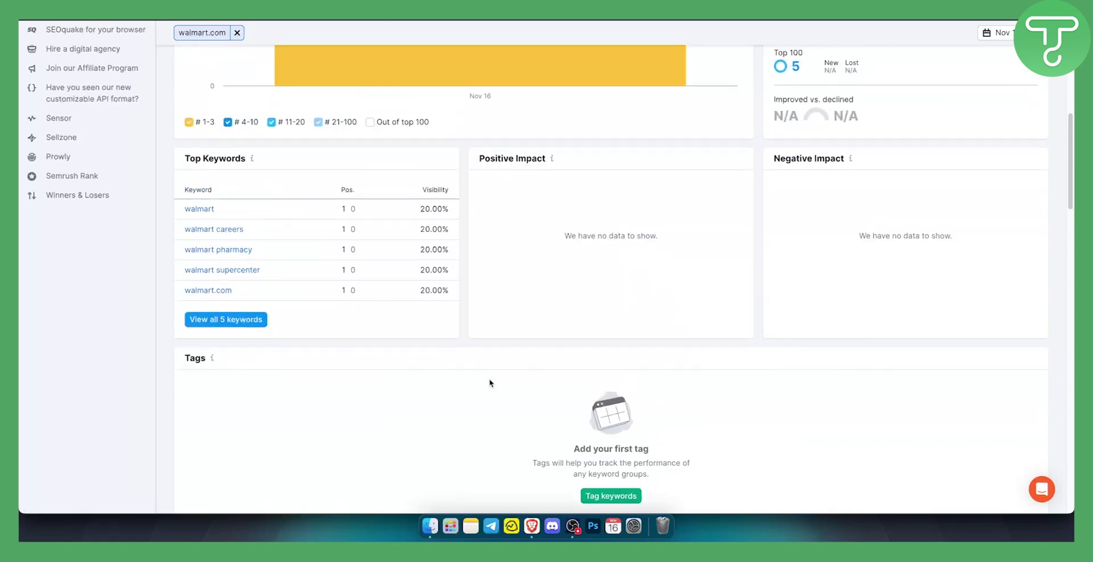
{"action": "scroll", "coordinate": [489, 383], "scroll_direction": "up", "scroll_amount": 9}
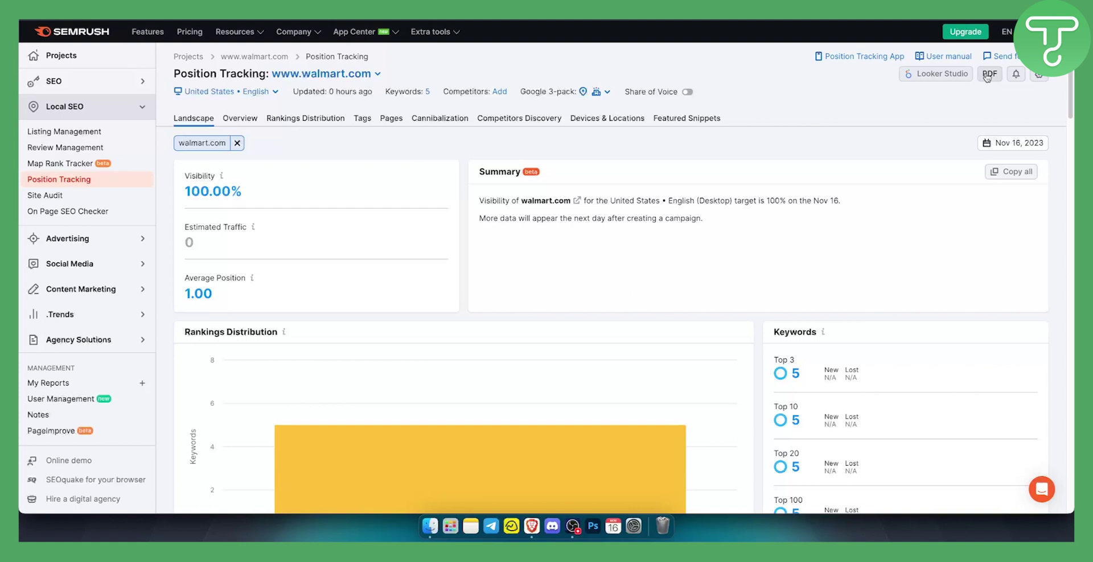
Open the Overview report and examine the visibility trend and the keyword table in Rankings Overview
{"action": "left_click", "coordinate": [239, 119]}
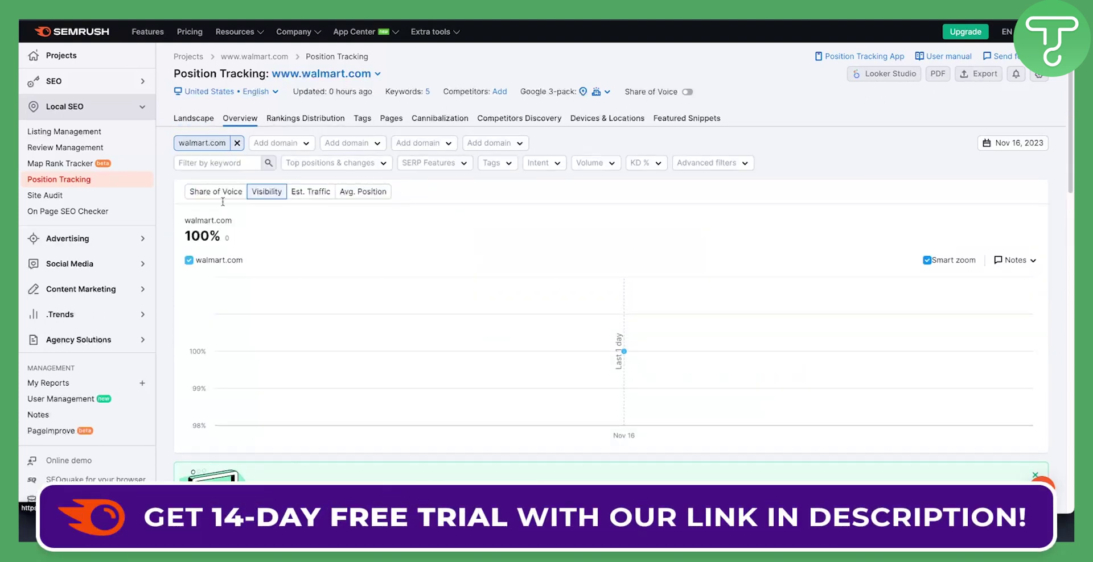
{"action": "mouse_move", "coordinate": [609, 348]}
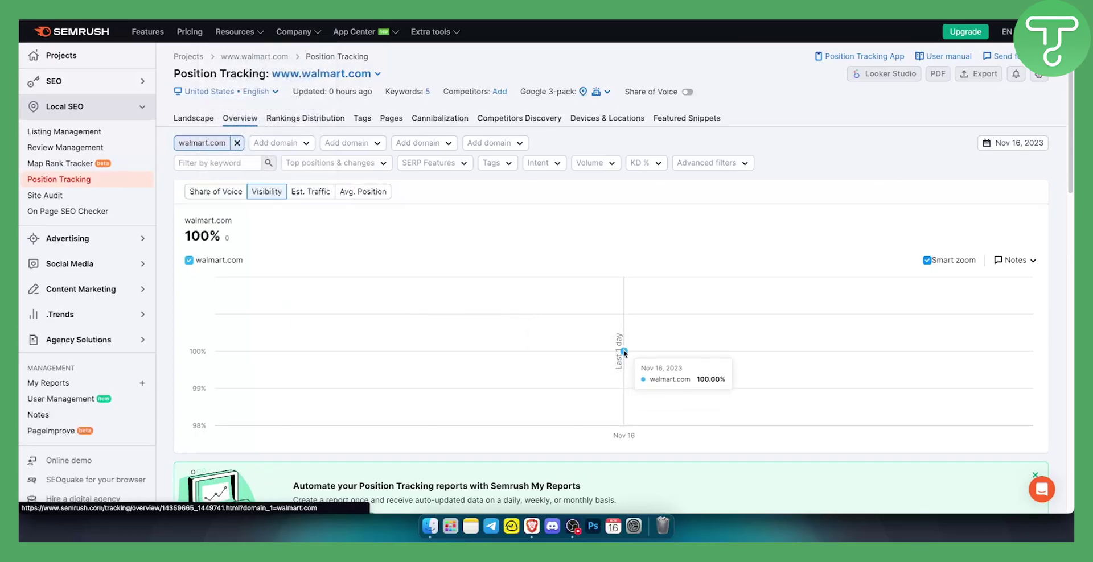
{"action": "scroll", "coordinate": [558, 323], "scroll_direction": "down", "scroll_amount": 5}
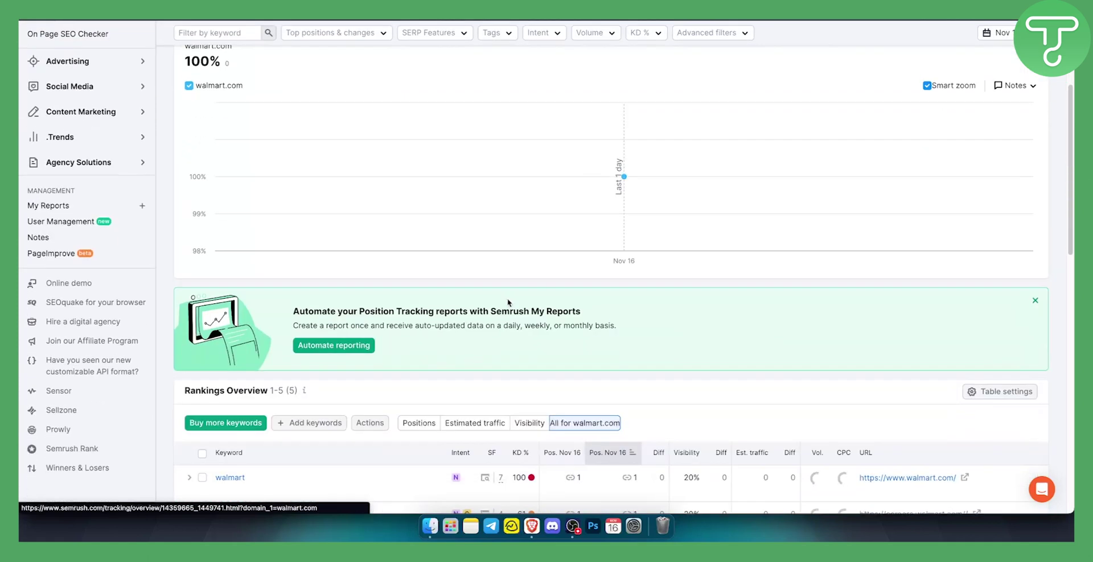
{"action": "scroll", "coordinate": [507, 298], "scroll_direction": "down", "scroll_amount": 3}
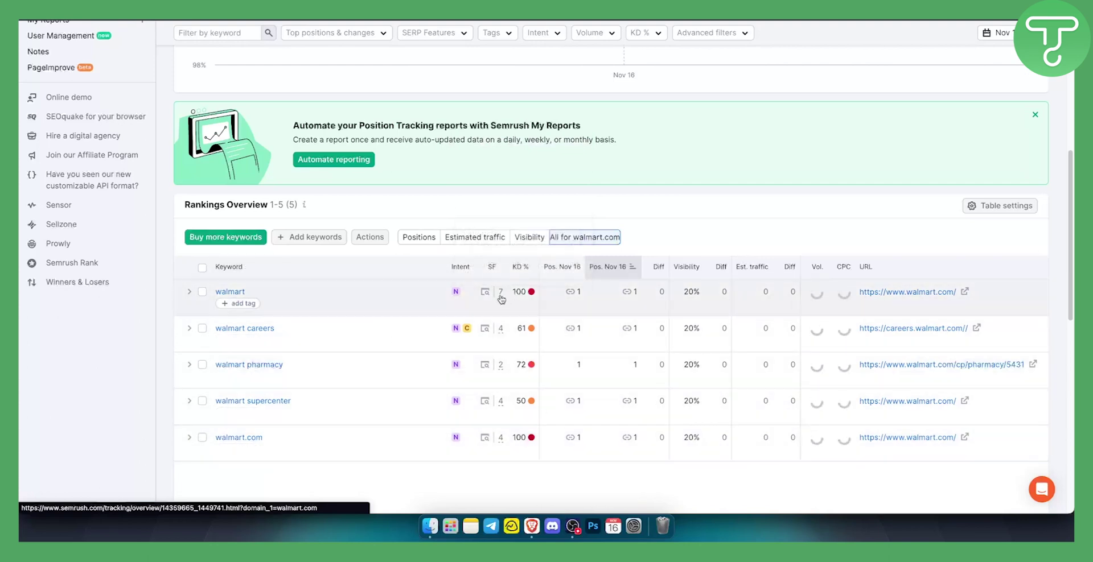
{"action": "scroll", "coordinate": [336, 292], "scroll_direction": "down", "scroll_amount": 5}
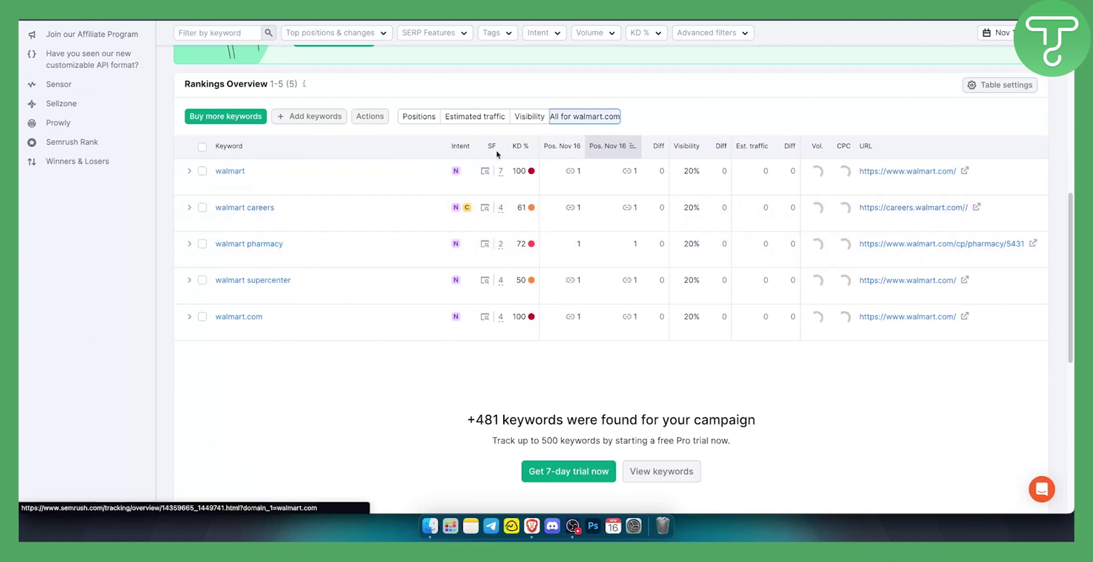
{"action": "scroll", "coordinate": [488, 284], "scroll_direction": "up", "scroll_amount": 8}
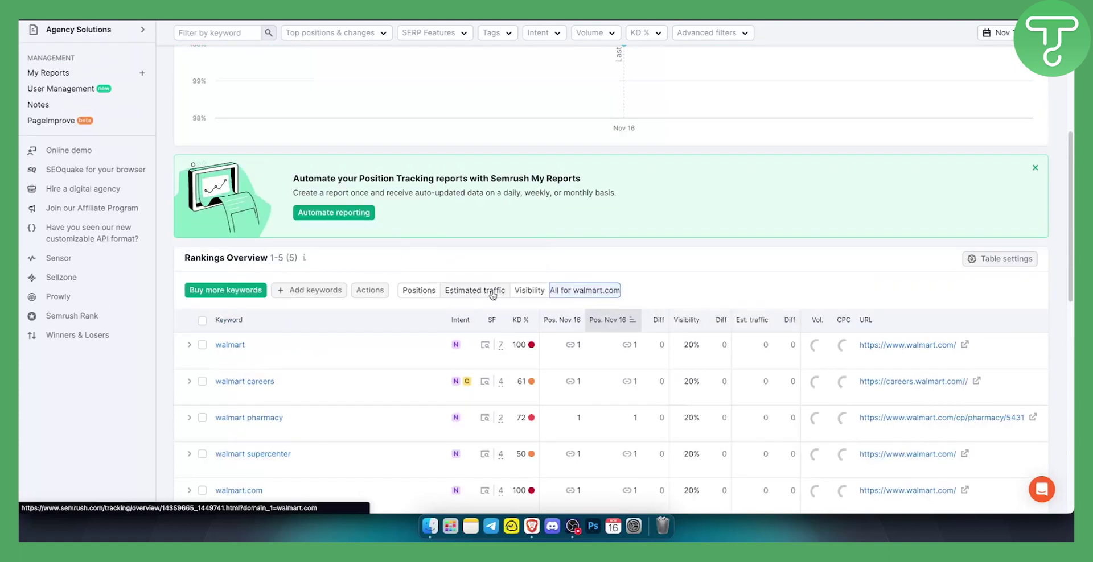
{"action": "scroll", "coordinate": [493, 295], "scroll_direction": "up", "scroll_amount": 10}
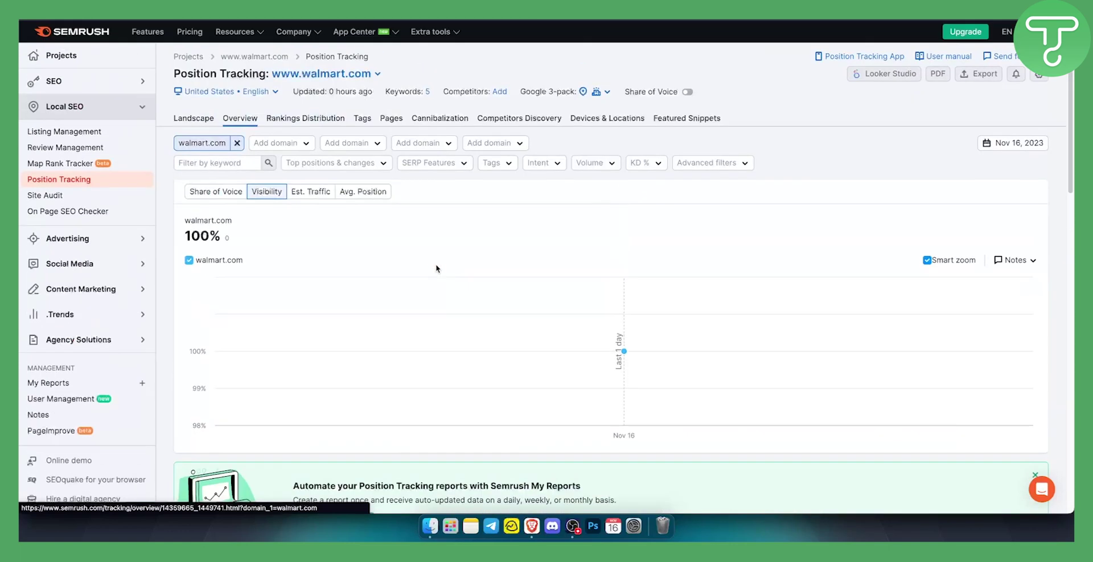
View the Rankings Distribution report and look through walmart.com's keyword counts per ranking range
{"action": "left_click", "coordinate": [315, 120]}
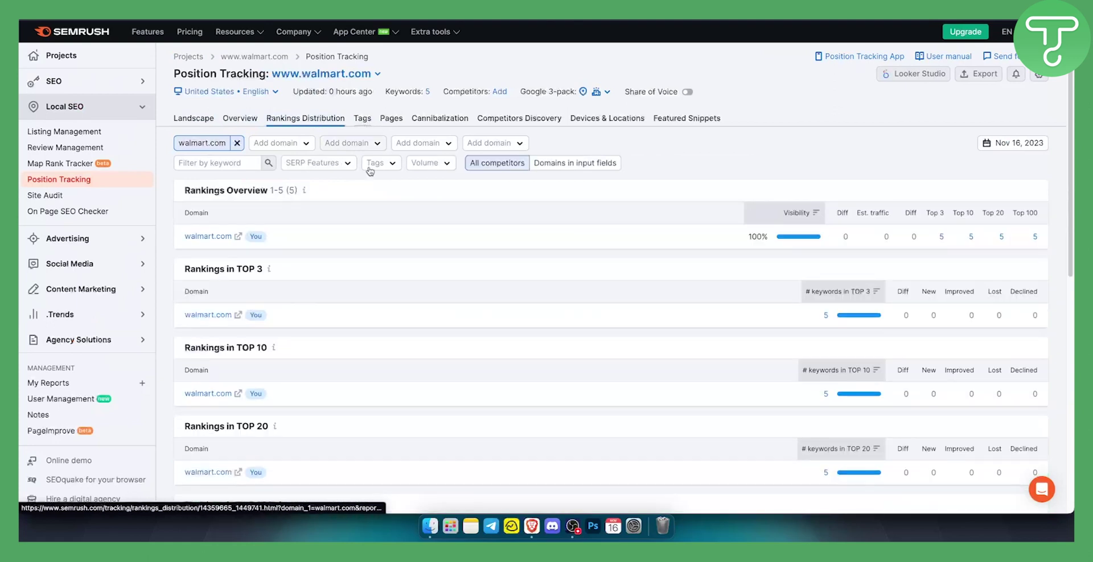
{"action": "scroll", "coordinate": [410, 350], "scroll_direction": "down", "scroll_amount": 3}
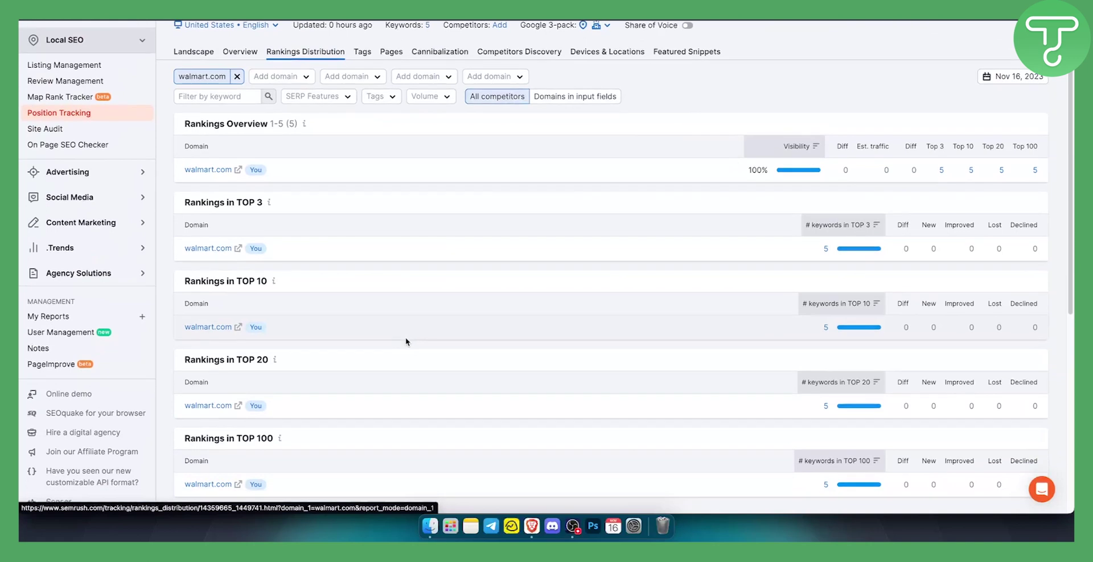
{"action": "scroll", "coordinate": [407, 344], "scroll_direction": "up", "scroll_amount": 3}
View the Tags, Pages and Cannibalization reports of the walmart.com campaign one after another
{"action": "left_click", "coordinate": [363, 119]}
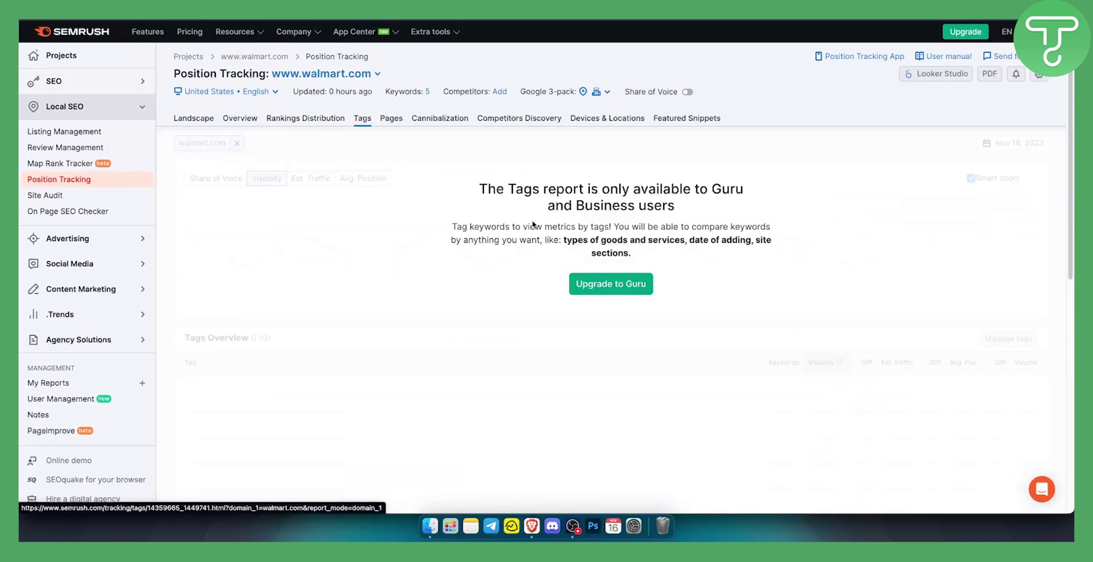
{"action": "left_click", "coordinate": [388, 120]}
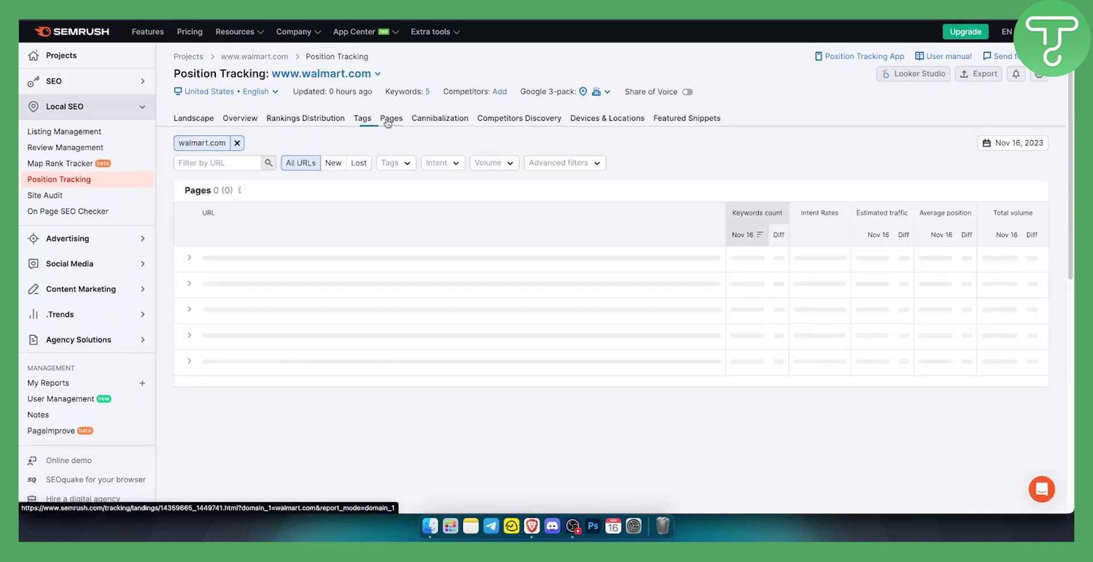
{"action": "left_click", "coordinate": [435, 121]}
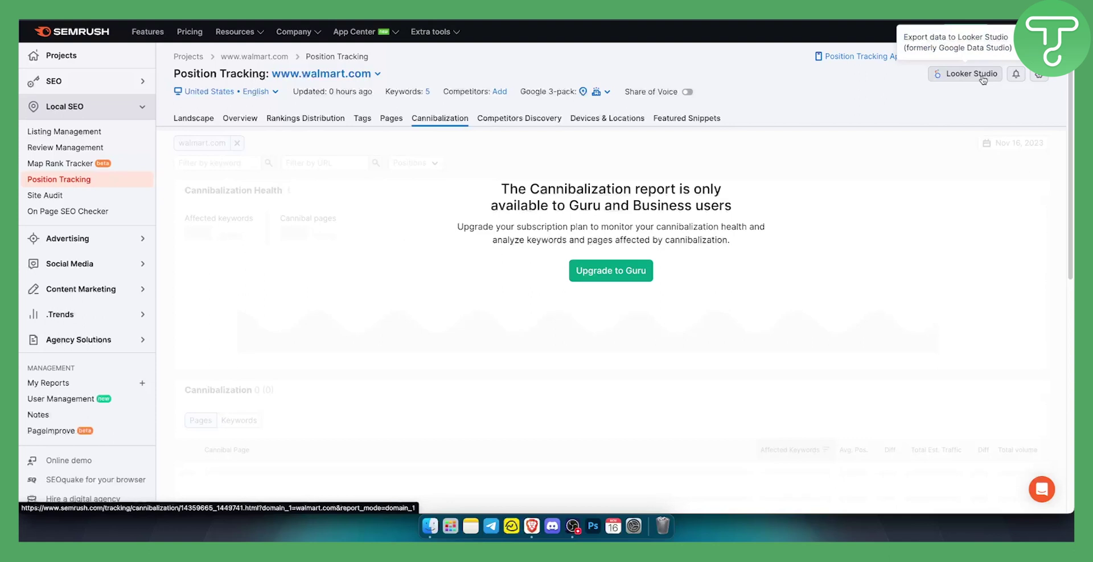
Return to the Landscape report by way of Overview and read the Summary text on walmart.com's visibility
{"action": "left_click", "coordinate": [242, 119]}
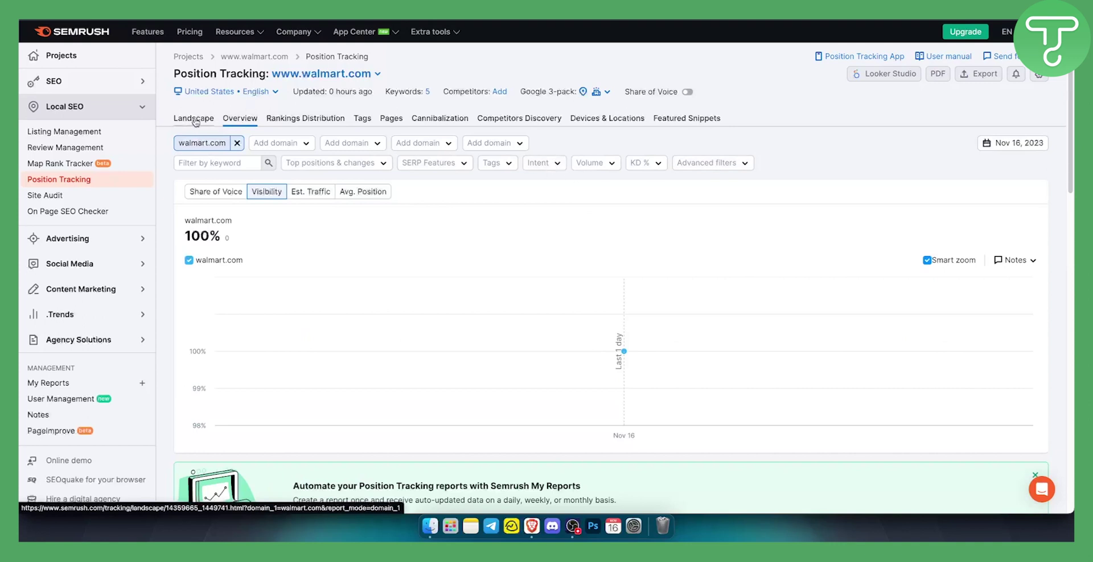
{"action": "left_click", "coordinate": [194, 119]}
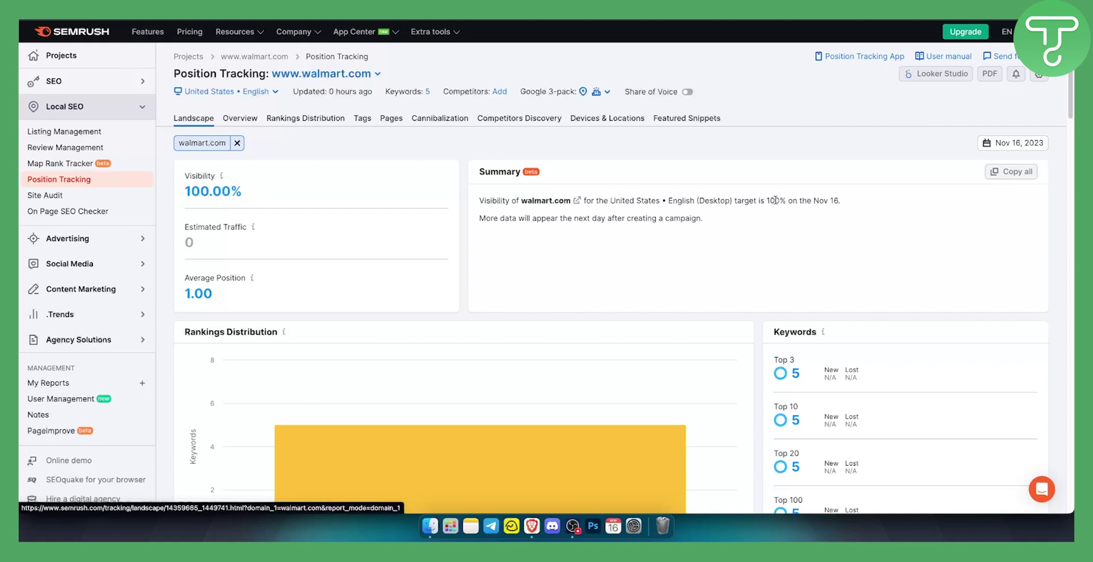
{"action": "left_click_drag", "start_coordinate": [769, 199], "coordinate": [839, 200]}
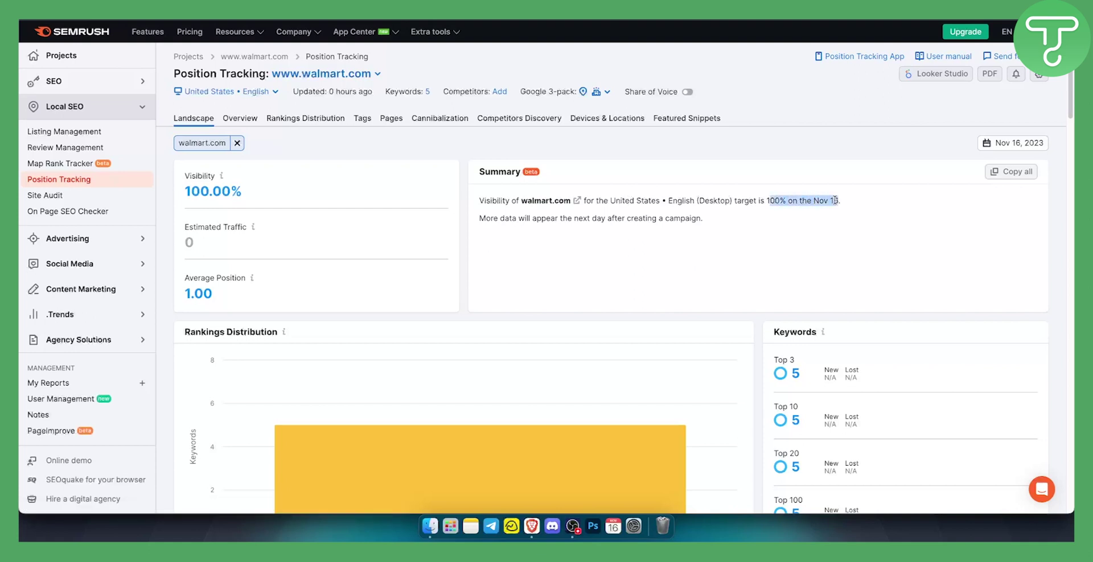
{"action": "left_click", "coordinate": [737, 208]}
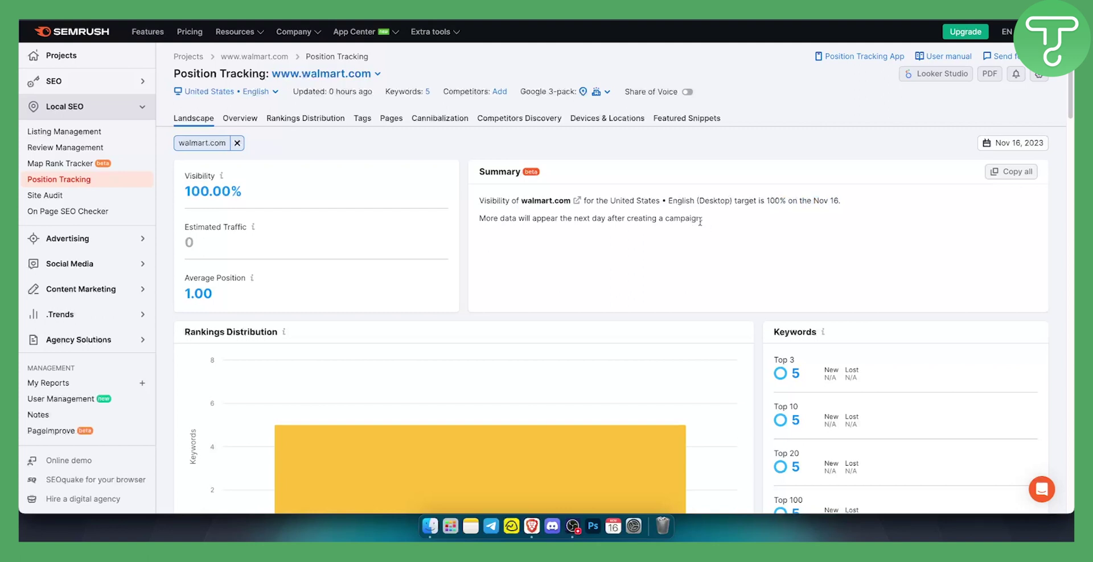
{"action": "left_click_drag", "start_coordinate": [700, 220], "coordinate": [483, 218]}
{"action": "left_click", "coordinate": [487, 213]}
{"action": "scroll", "coordinate": [455, 259], "scroll_direction": "down", "scroll_amount": 4}
{"action": "scroll", "coordinate": [459, 260], "scroll_direction": "up", "scroll_amount": 4}
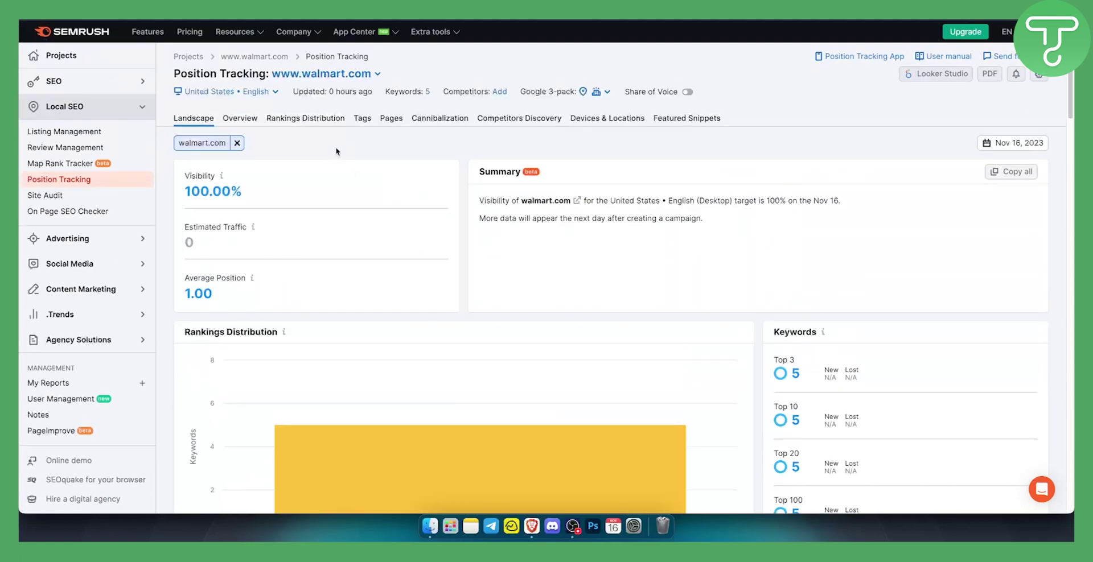